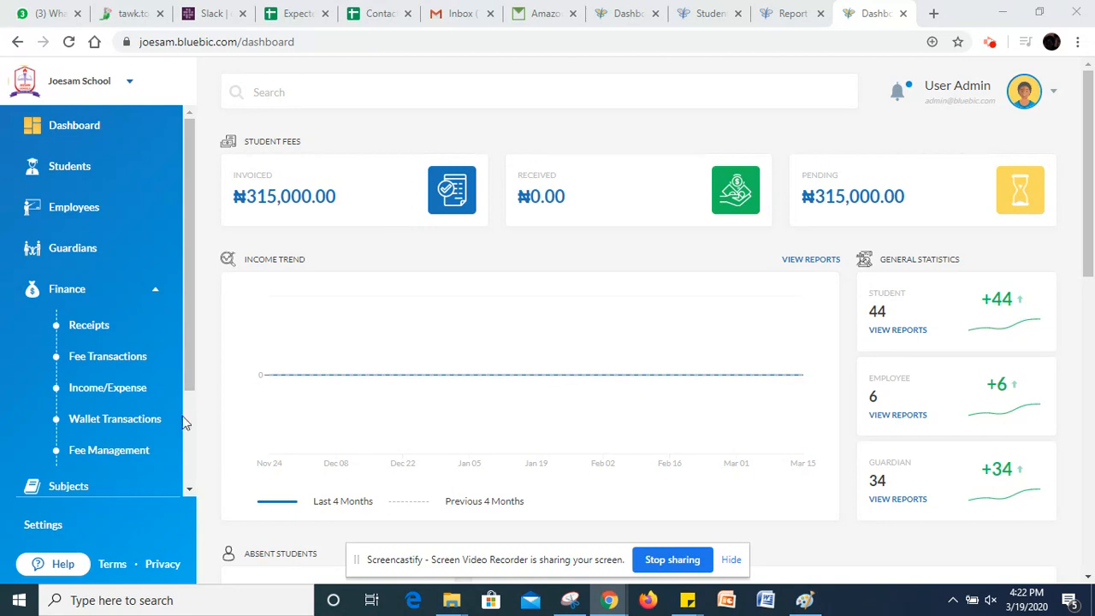
Step: Delete the existing Tuition fee record described as Second Term Fee from Fee Management
{"action": "left_click", "coordinate": [124, 451]}
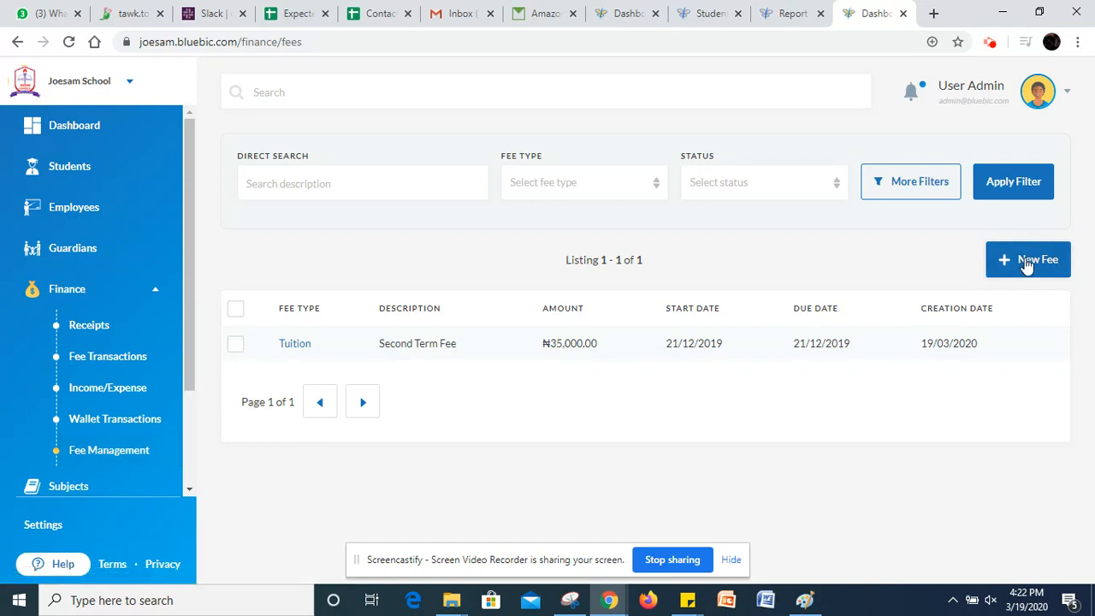
{"action": "left_click", "coordinate": [236, 346]}
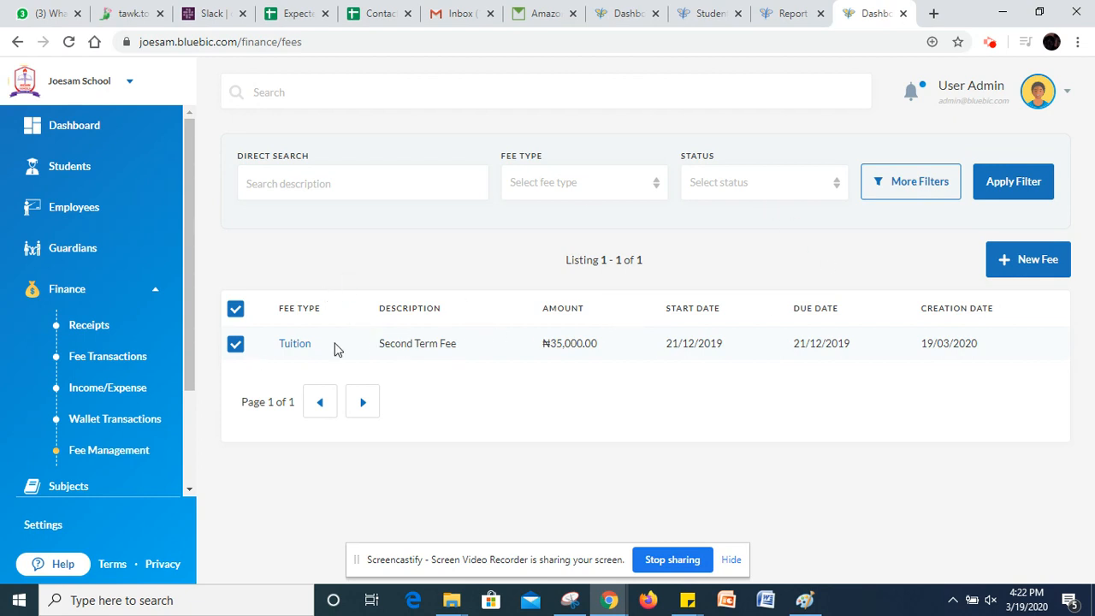
{"action": "left_click", "coordinate": [305, 345]}
{"action": "left_click", "coordinate": [936, 249]}
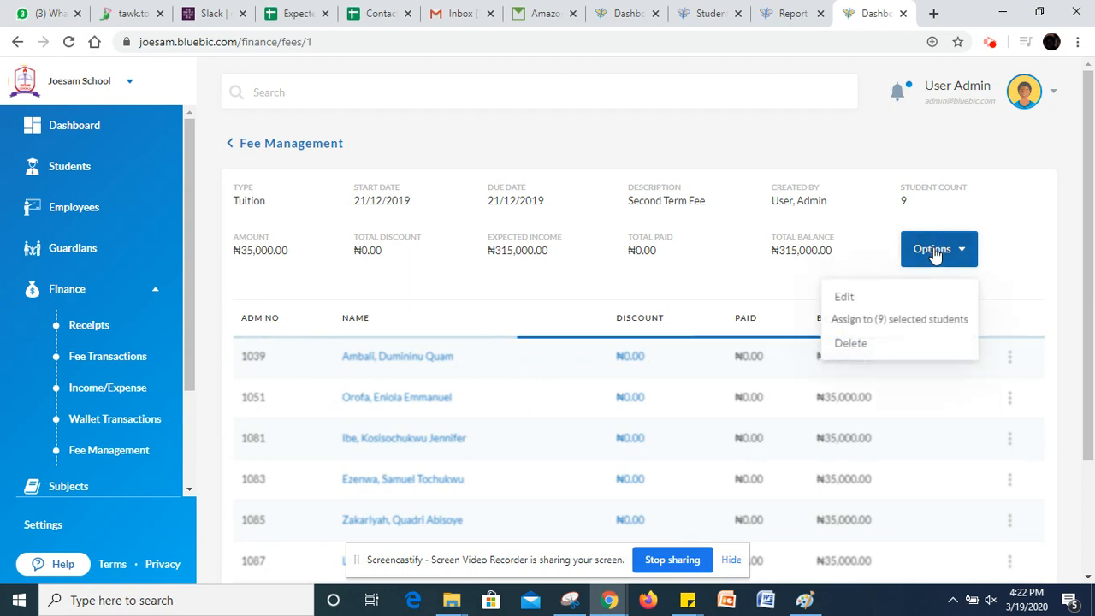
{"action": "left_click", "coordinate": [866, 343]}
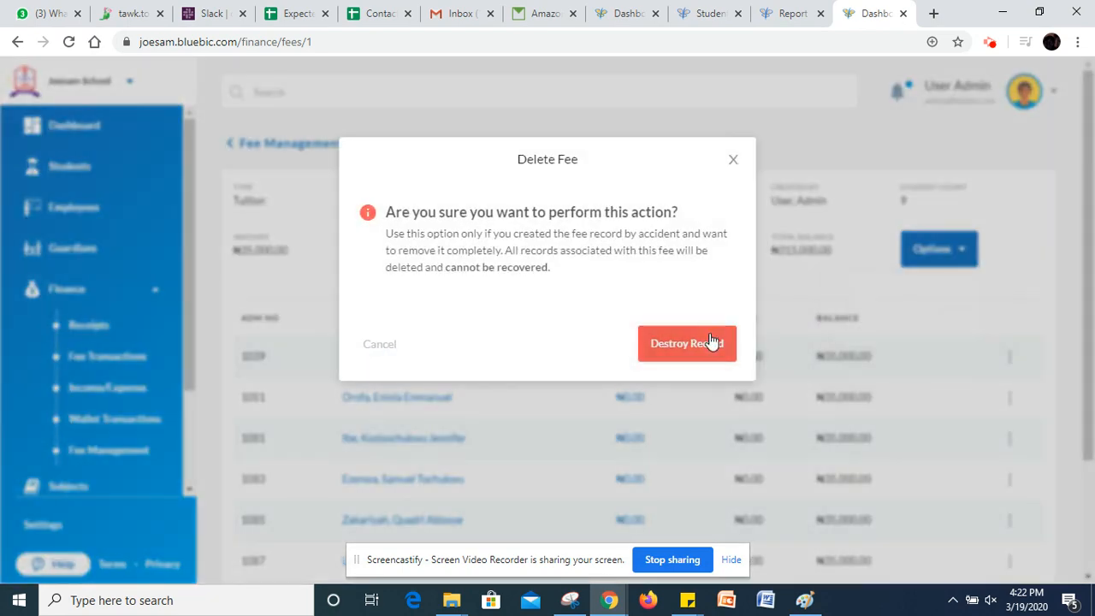
{"action": "left_click", "coordinate": [711, 342]}
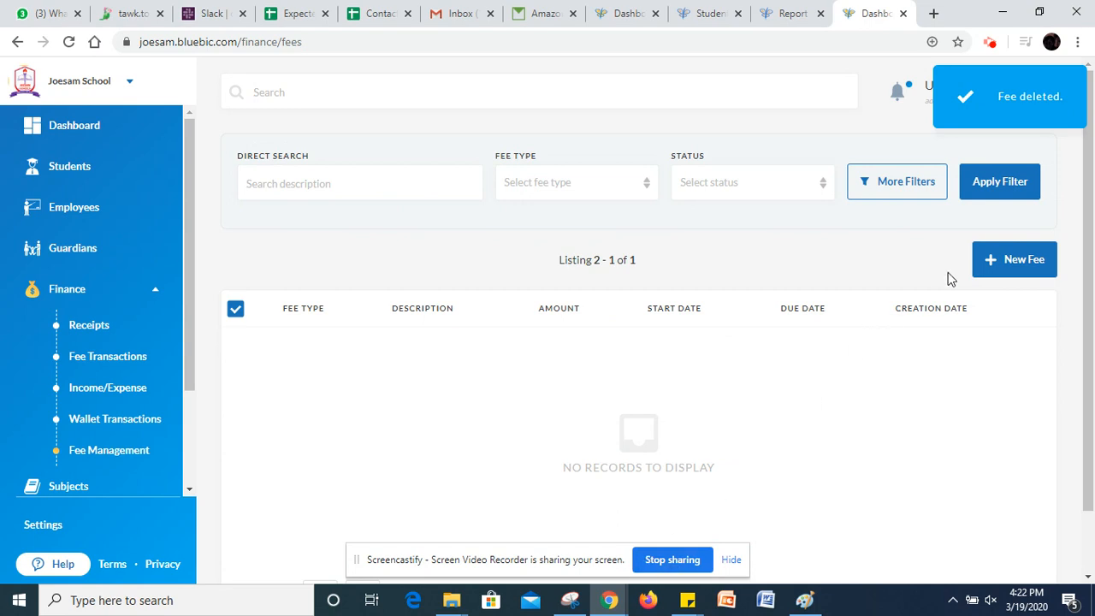
Step: Start a new fee record with Tuition as its fee type
{"action": "left_click", "coordinate": [1009, 257]}
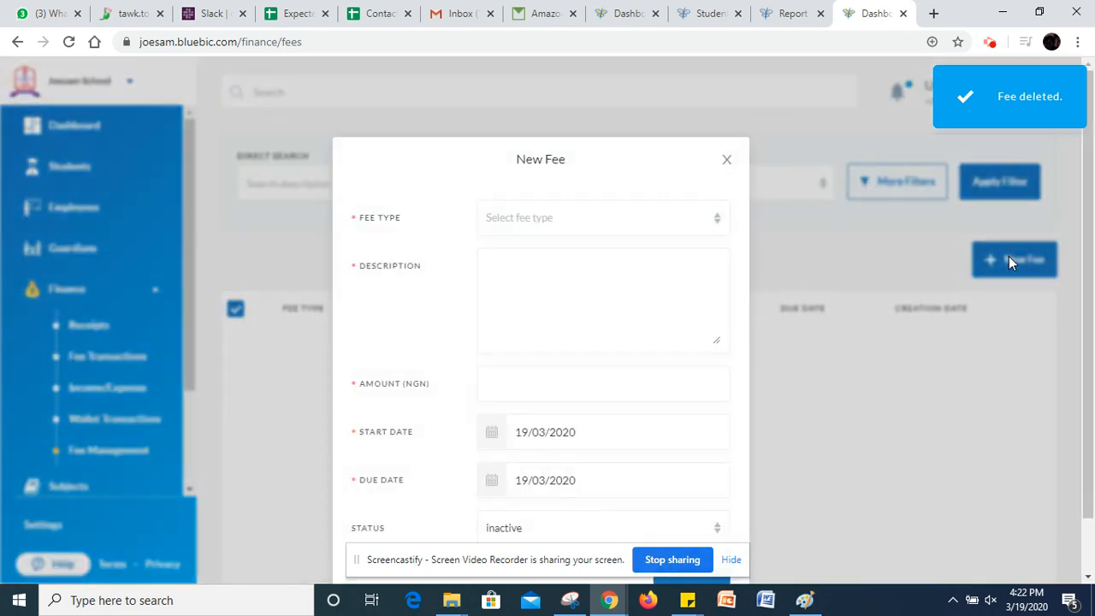
{"action": "left_click", "coordinate": [638, 219]}
{"action": "left_click", "coordinate": [568, 257]}
Step: Enter "Jss1 Second Term Fee" as the new fee's description
{"action": "left_click", "coordinate": [562, 291]}
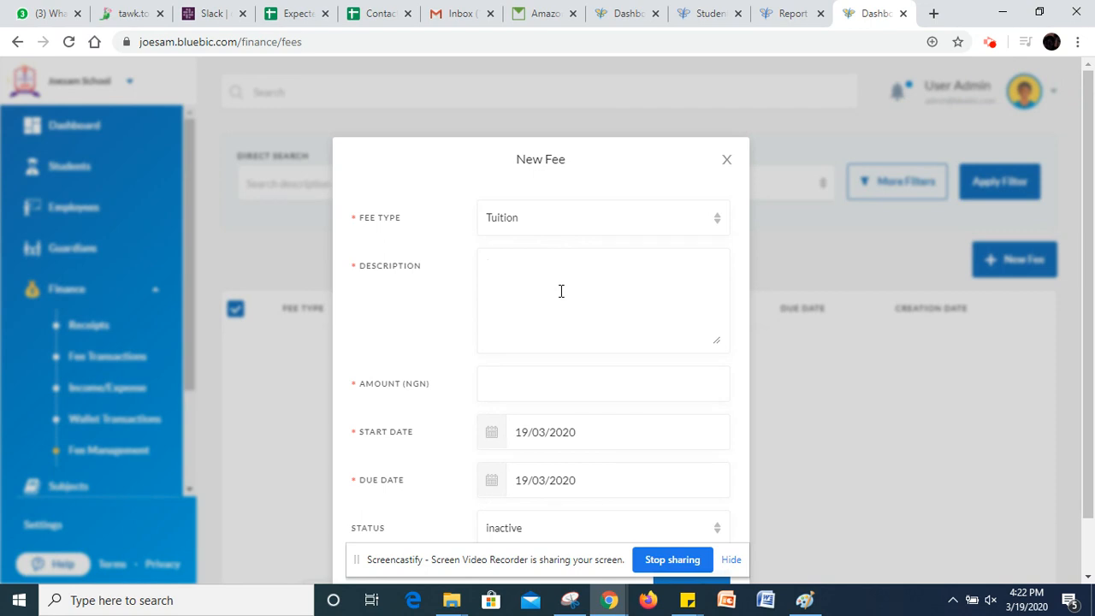
{"action": "type", "text": "Second Term"}
{"action": "left_click", "coordinate": [489, 269]}
{"action": "type", "text": "Jss1 "}
{"action": "type", "text": " Fee"}
{"action": "double_click", "coordinate": [506, 269]}
{"action": "key", "text": "BackSpace"}
{"action": "type", "text": "Jss1"}
{"action": "key", "text": "BackSpace"}
{"action": "key", "text": "BackSpace"}
{"action": "type", "text": "1"}
Step: Set the new fee's amount to 35000 NGN and hide the screen-sharing notice covering the form
{"action": "left_click", "coordinate": [555, 381]}
{"action": "type", "text": "35000"}
{"action": "scroll", "coordinate": [1052, 343], "scroll_direction": "down", "scroll_amount": 1}
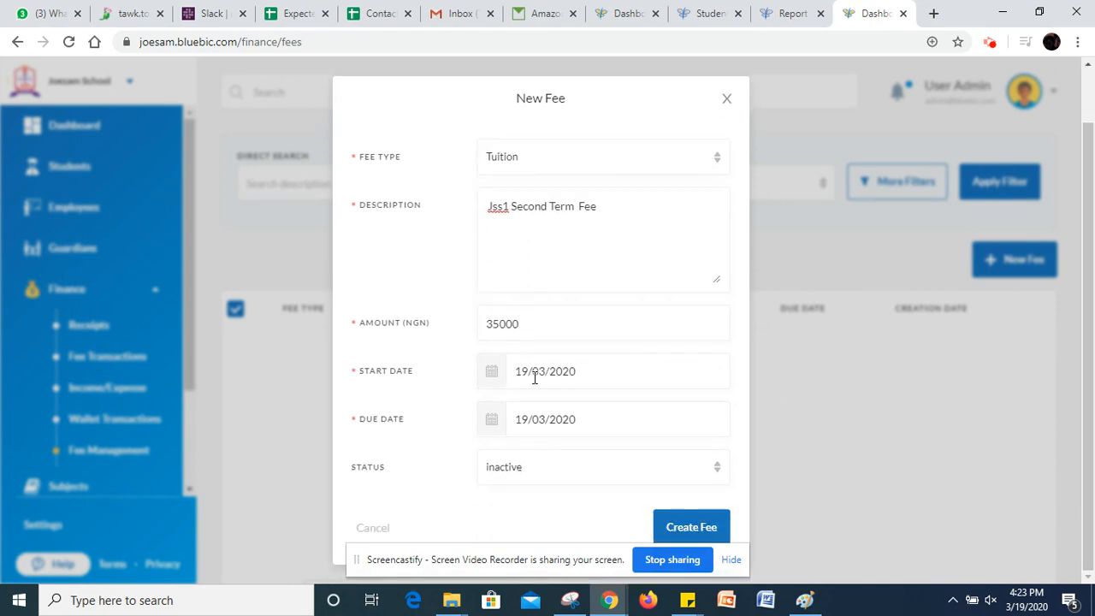
{"action": "left_click", "coordinate": [732, 559]}
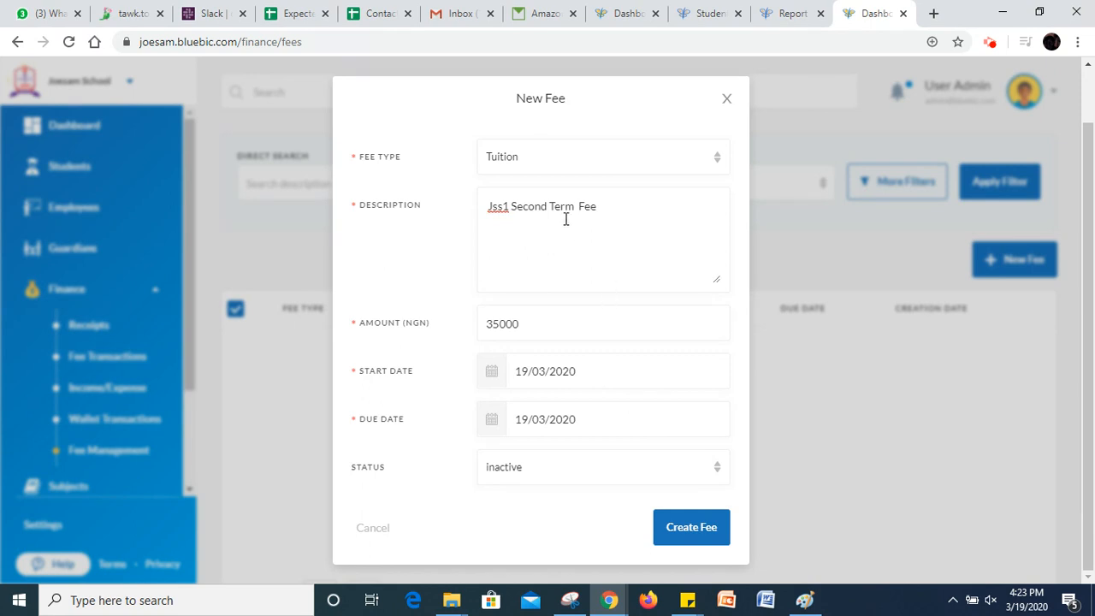
Step: Set the new fee's start date to 21/12/2019
{"action": "left_click", "coordinate": [596, 364]}
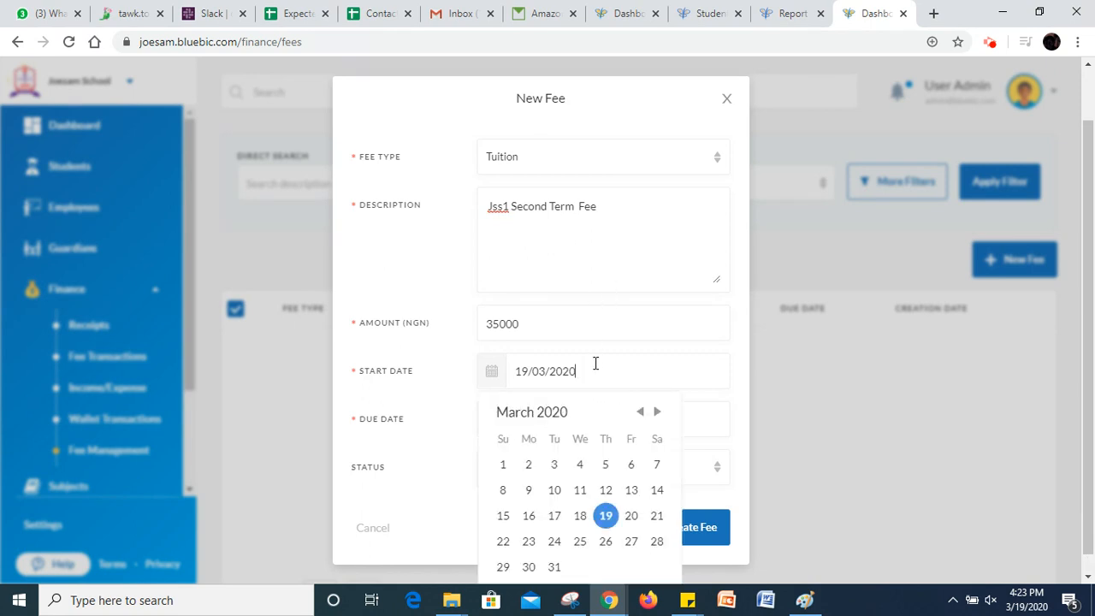
{"action": "left_click", "coordinate": [642, 414]}
{"action": "left_click", "coordinate": [642, 415]}
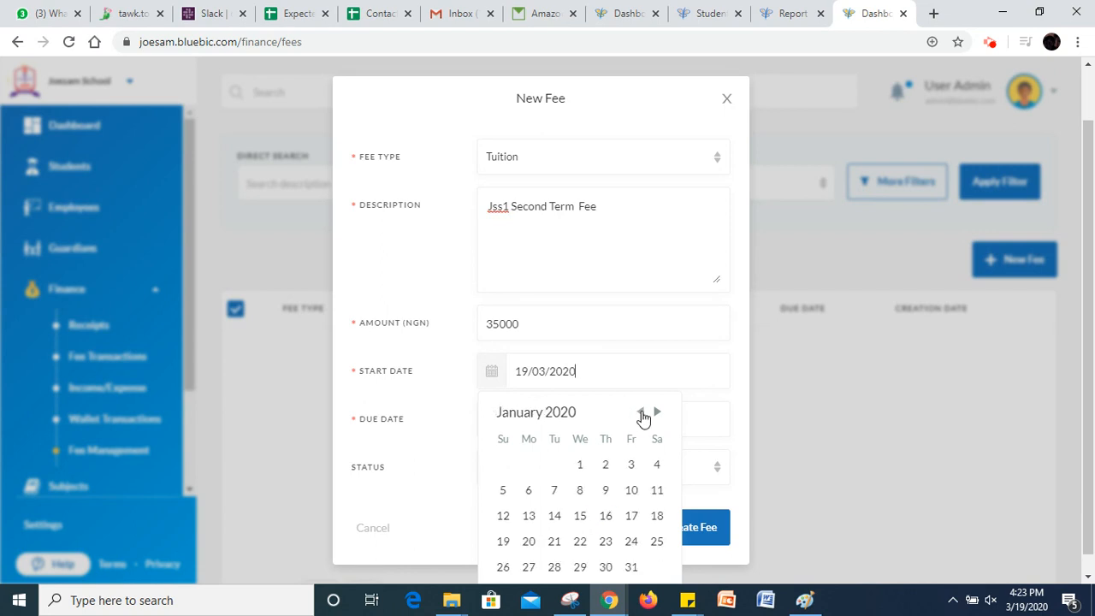
{"action": "left_click", "coordinate": [642, 414]}
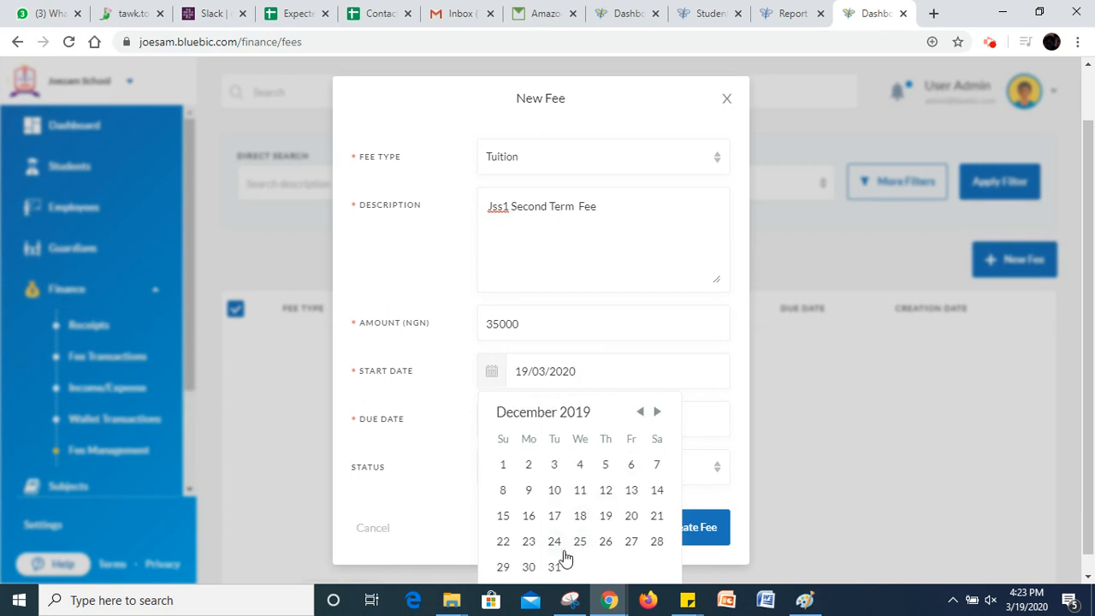
{"action": "left_click", "coordinate": [657, 518]}
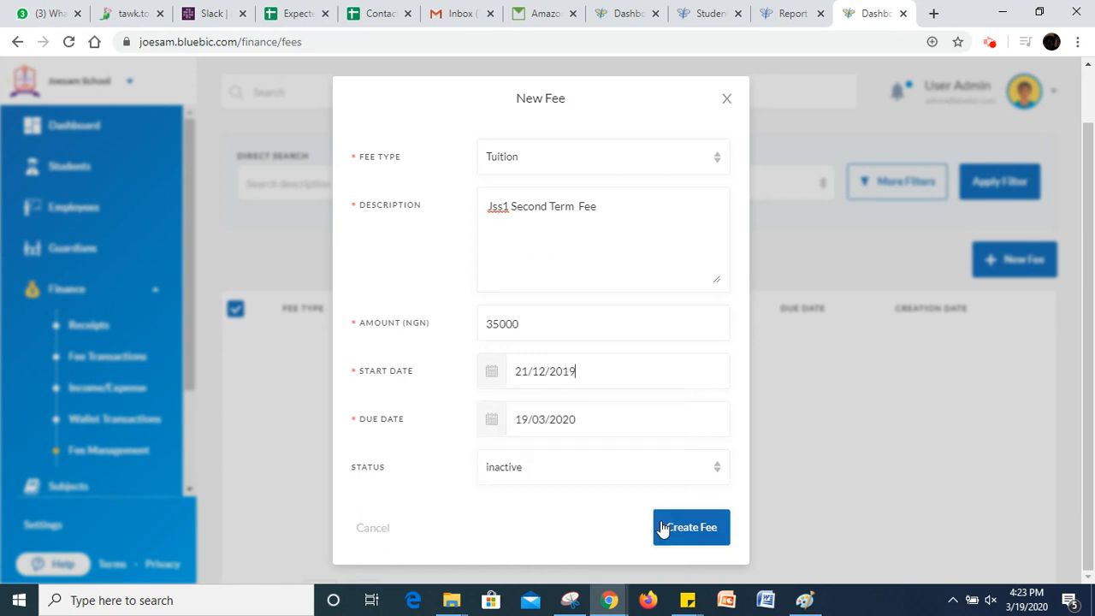
Step: Set the due date to 21/12/2019 and create the fee with its status left inactive
{"action": "left_click", "coordinate": [610, 432]}
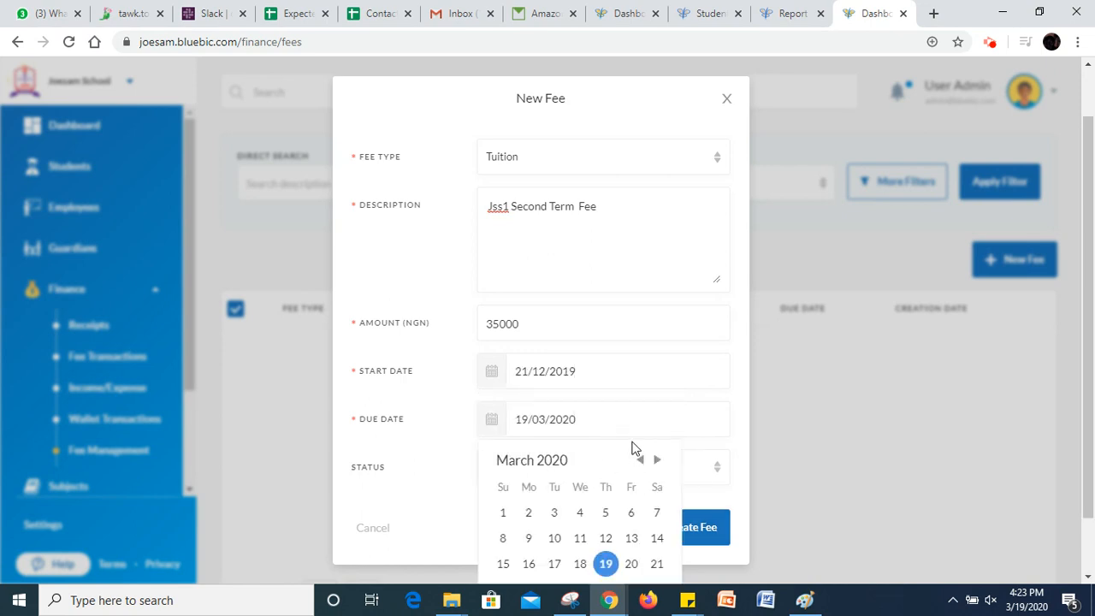
{"action": "left_click", "coordinate": [641, 462]}
{"action": "left_click", "coordinate": [641, 461]}
{"action": "left_click", "coordinate": [641, 462]}
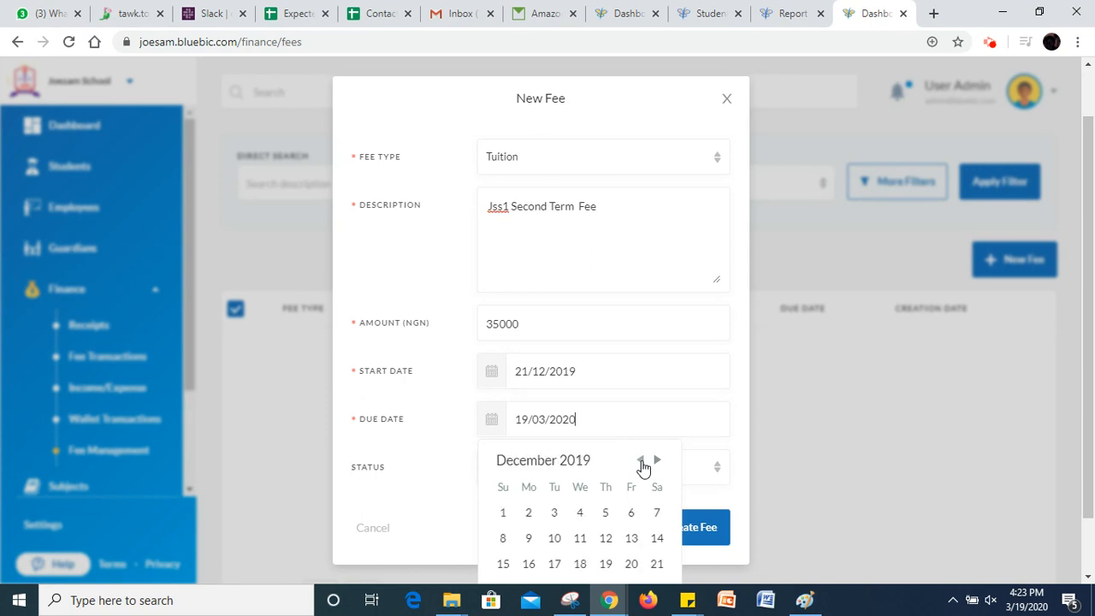
{"action": "left_click", "coordinate": [656, 564]}
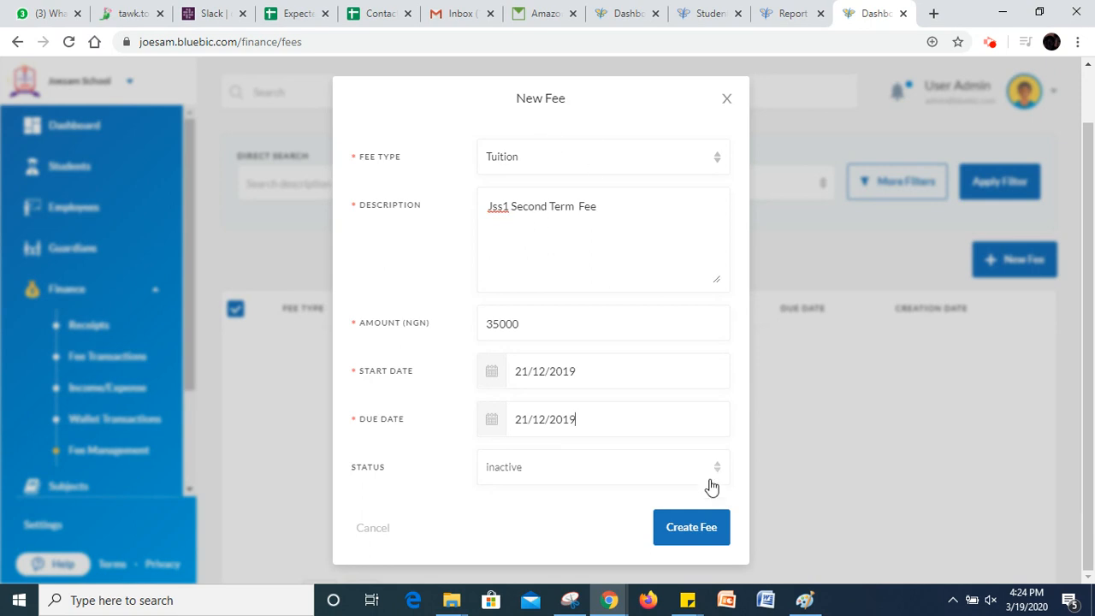
{"action": "left_click", "coordinate": [690, 530]}
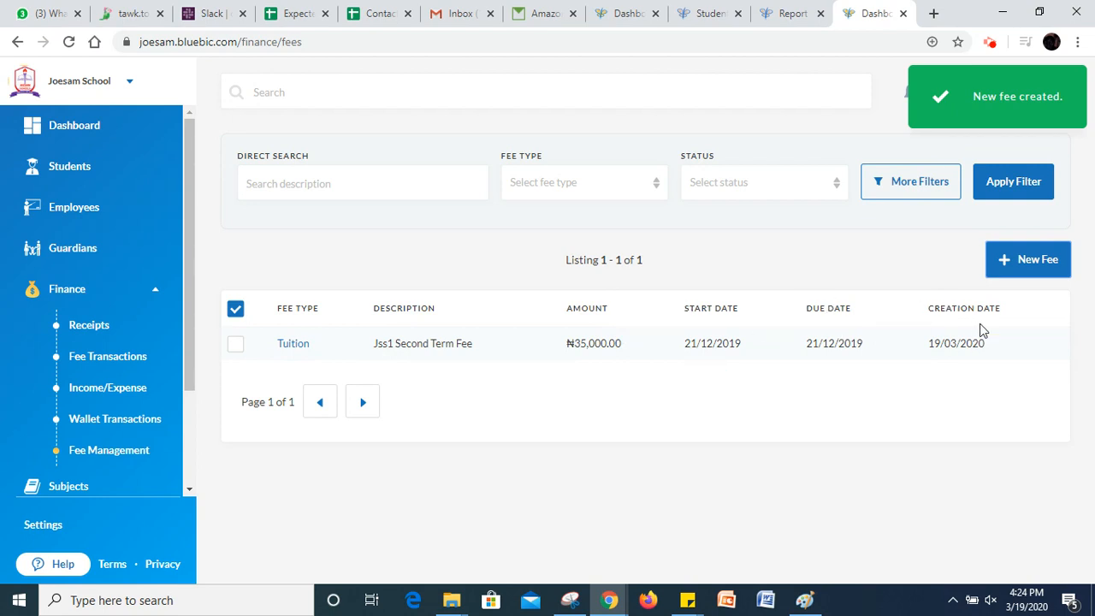
Step: Clear the old student selection, filter the student list to batch JS 1 - SMART (2019/2020), and select all students in it
{"action": "left_click", "coordinate": [90, 178]}
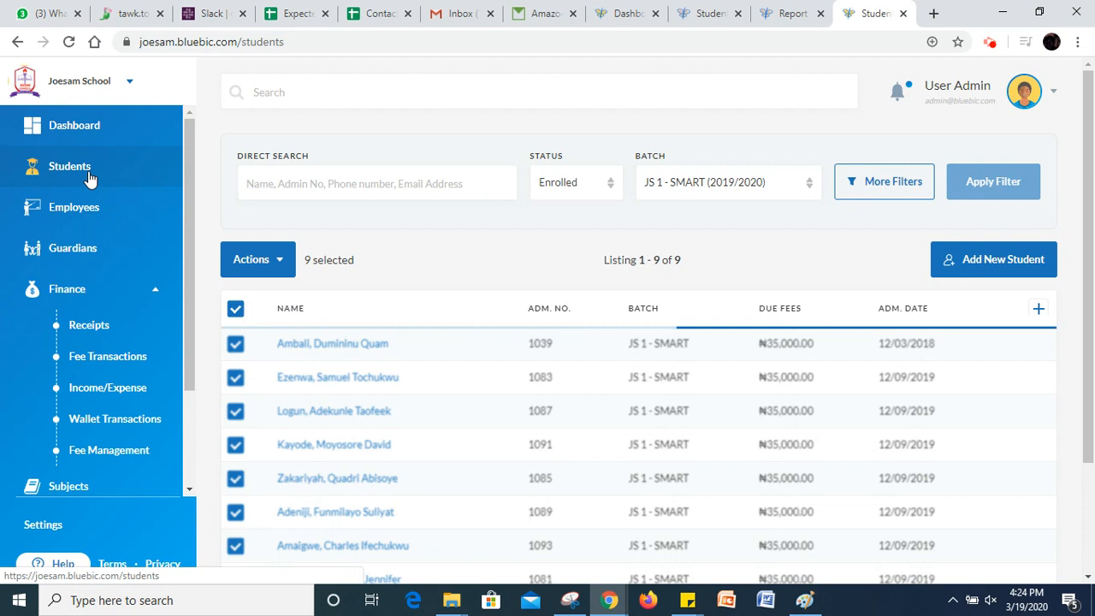
{"action": "left_click", "coordinate": [236, 308]}
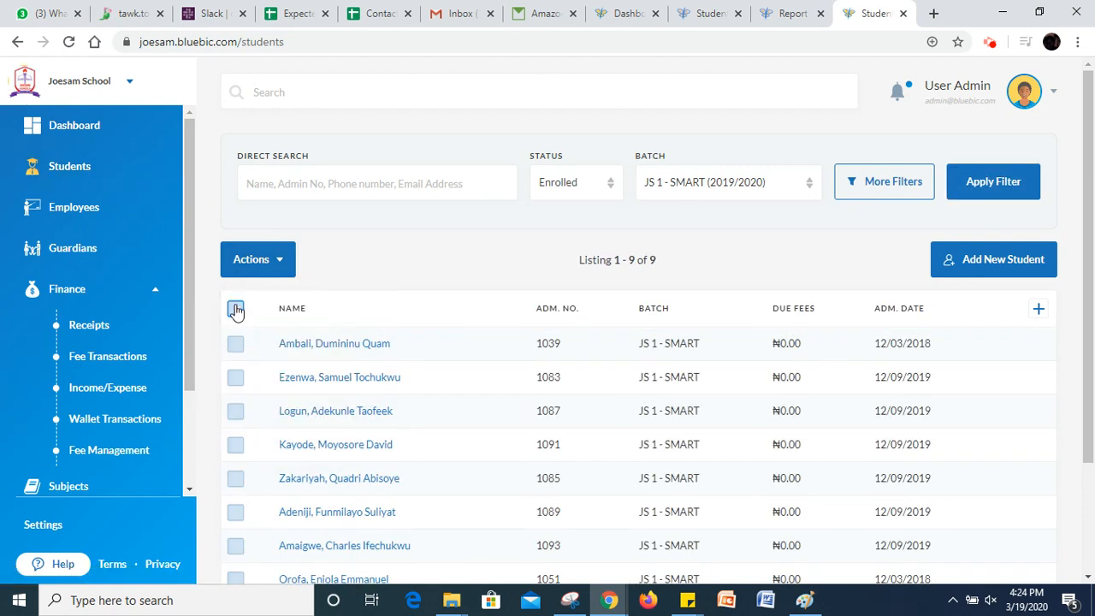
{"action": "left_click", "coordinate": [690, 188]}
{"action": "left_click", "coordinate": [704, 243]}
{"action": "left_click", "coordinate": [712, 191]}
{"action": "left_click", "coordinate": [724, 298]}
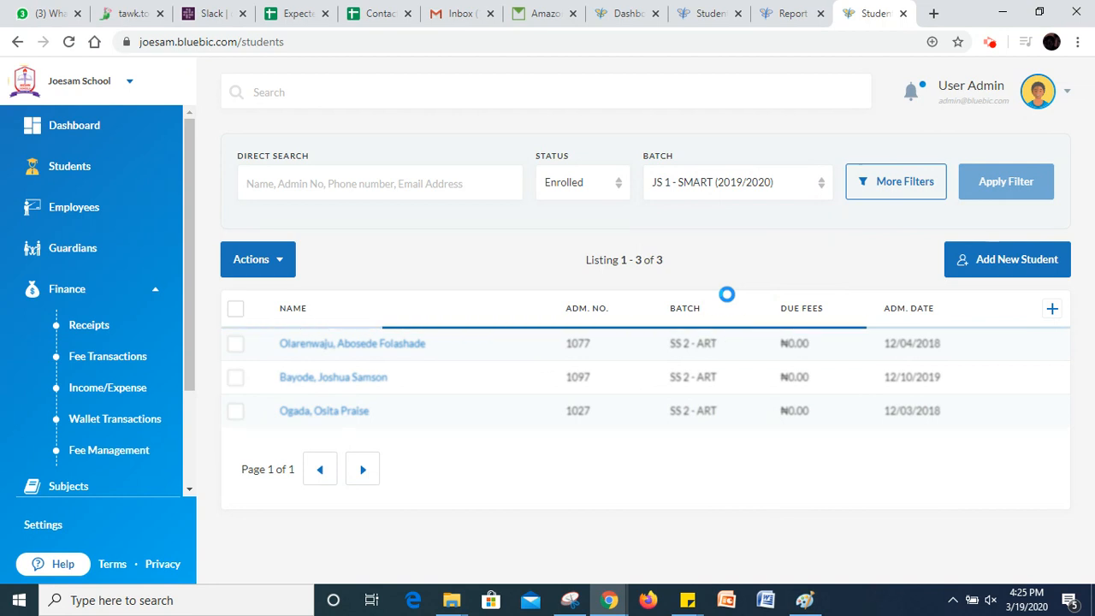
{"action": "left_click_drag", "start_coordinate": [1089, 265], "coordinate": [1091, 372]}
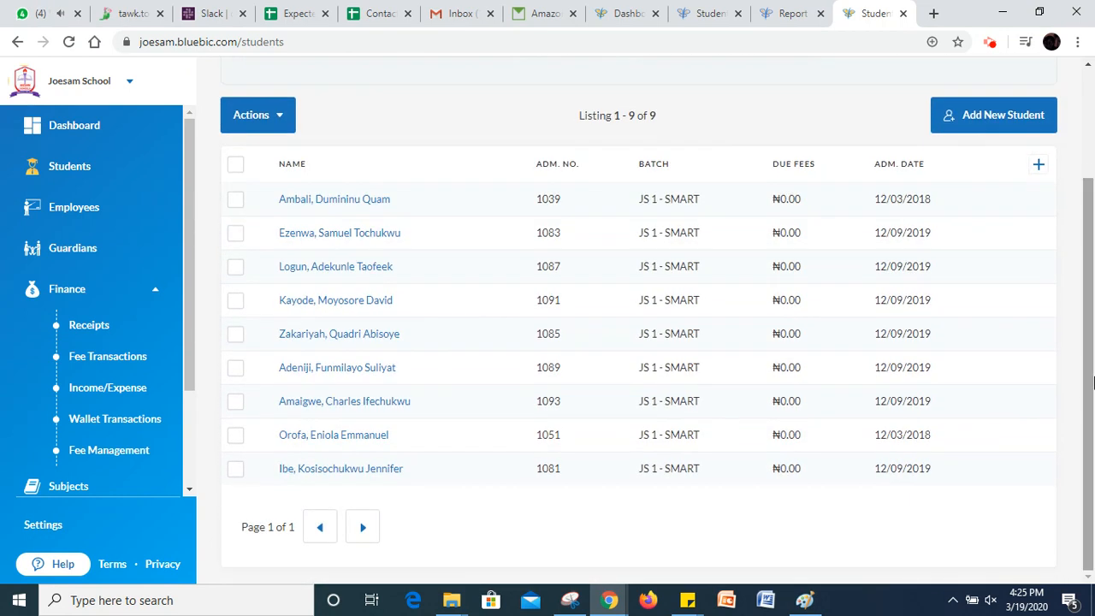
{"action": "left_click", "coordinate": [236, 164]}
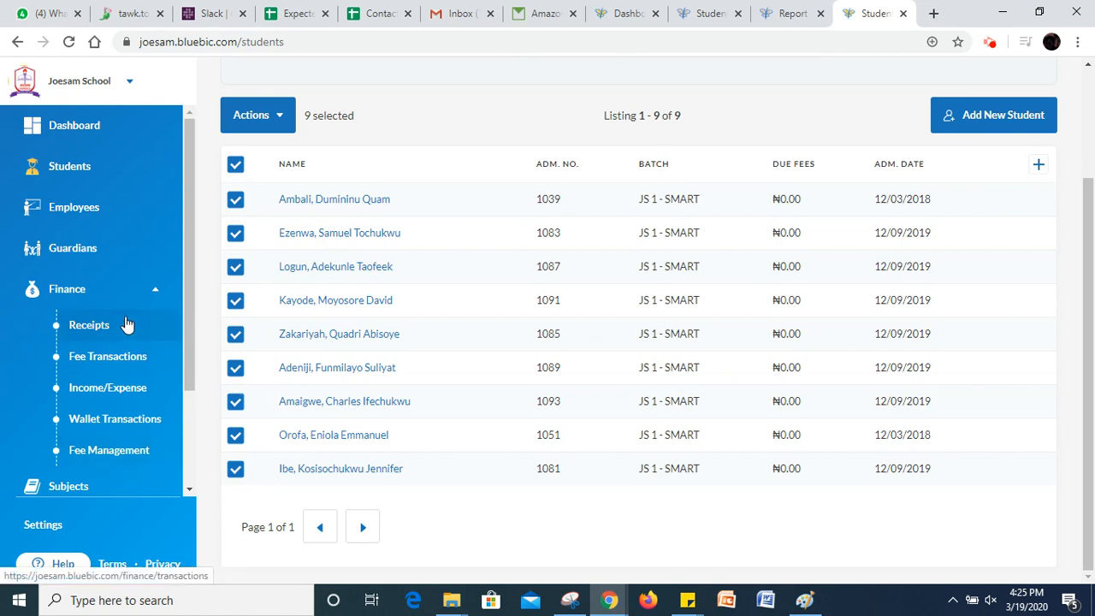
Step: Assign the Jss1 Second Term Fee to the nine selected JS 1 - SMART students
{"action": "left_click", "coordinate": [109, 451]}
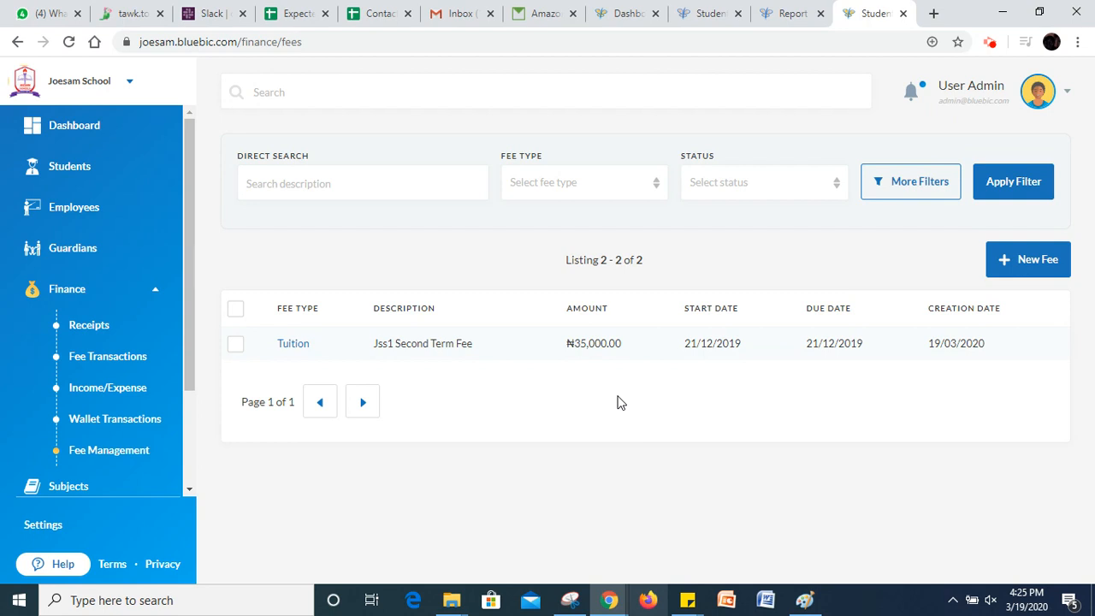
{"action": "left_click", "coordinate": [288, 351]}
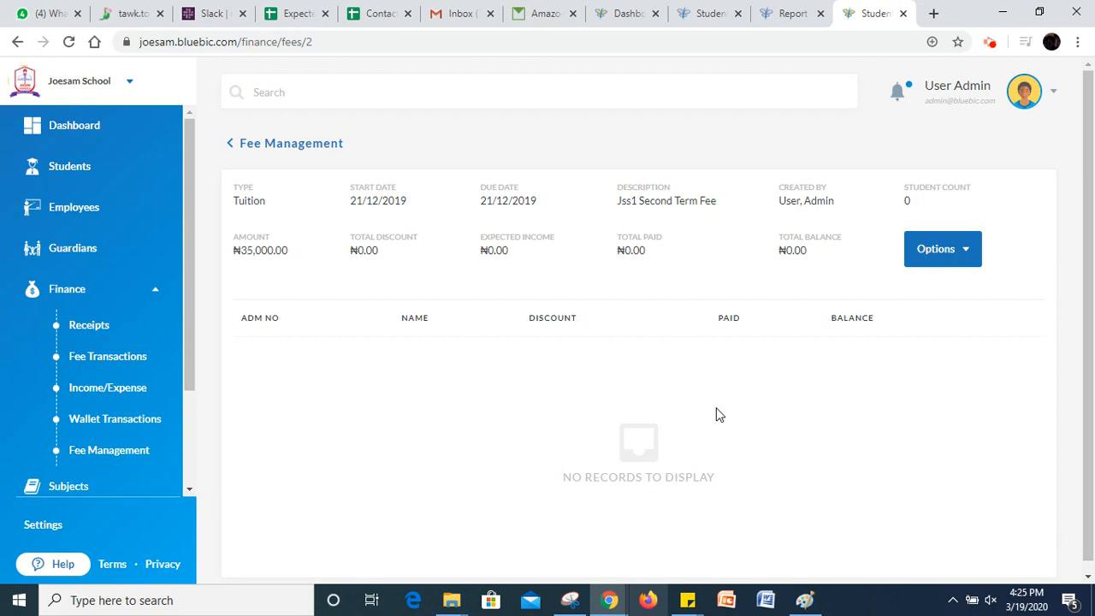
{"action": "left_click", "coordinate": [961, 262]}
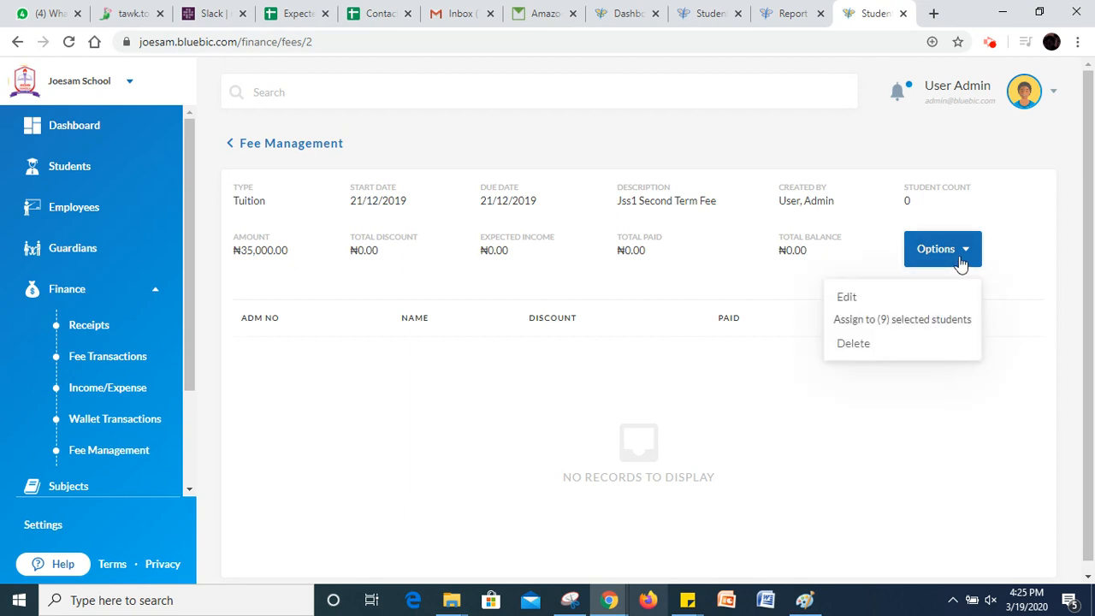
{"action": "left_click", "coordinate": [906, 330]}
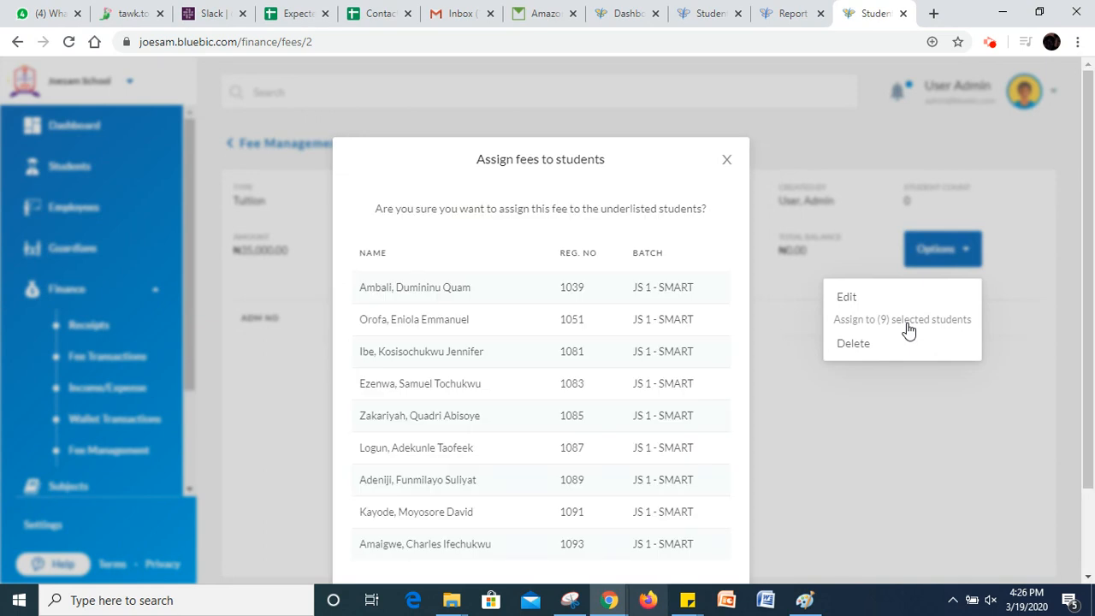
{"action": "scroll", "coordinate": [1091, 332], "scroll_direction": "down", "scroll_amount": 2}
{"action": "left_click_drag", "start_coordinate": [1093, 332], "coordinate": [1094, 293]}
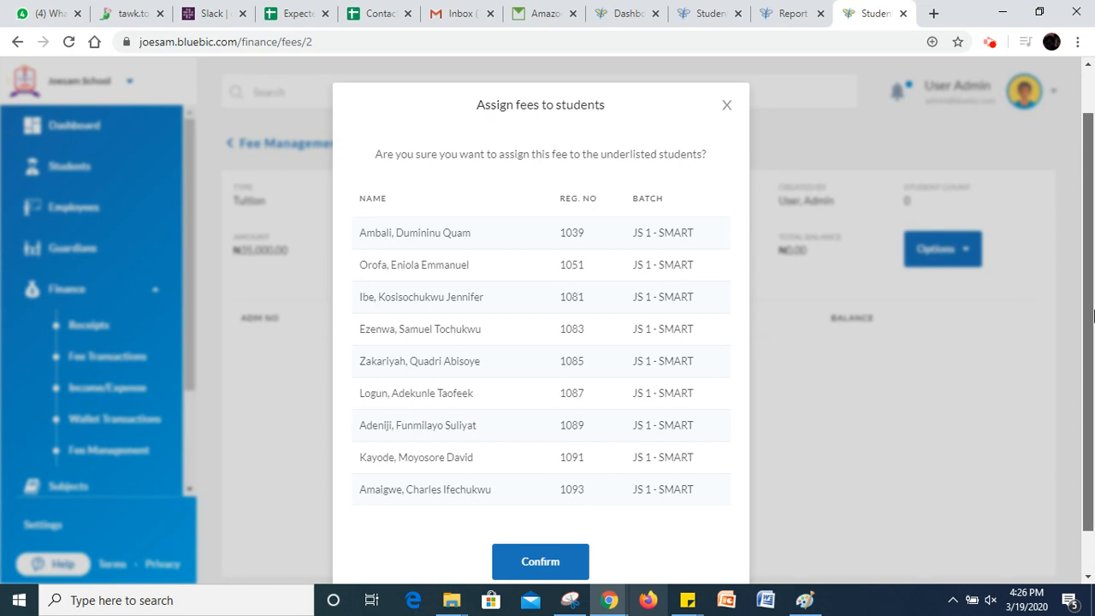
{"action": "scroll", "coordinate": [782, 345], "scroll_direction": "down", "scroll_amount": 1}
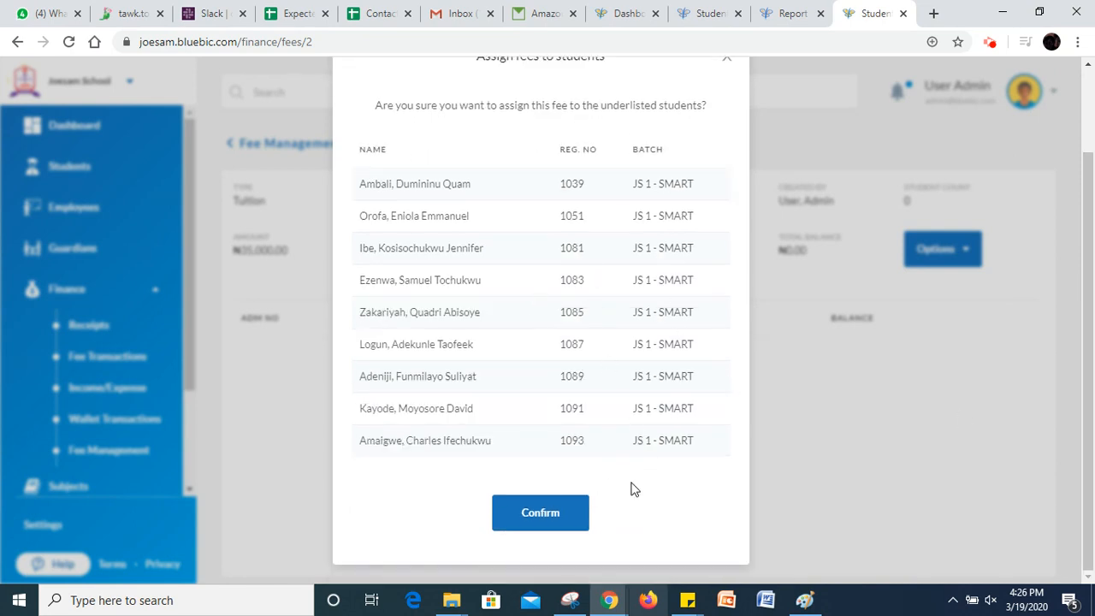
{"action": "left_click", "coordinate": [556, 519]}
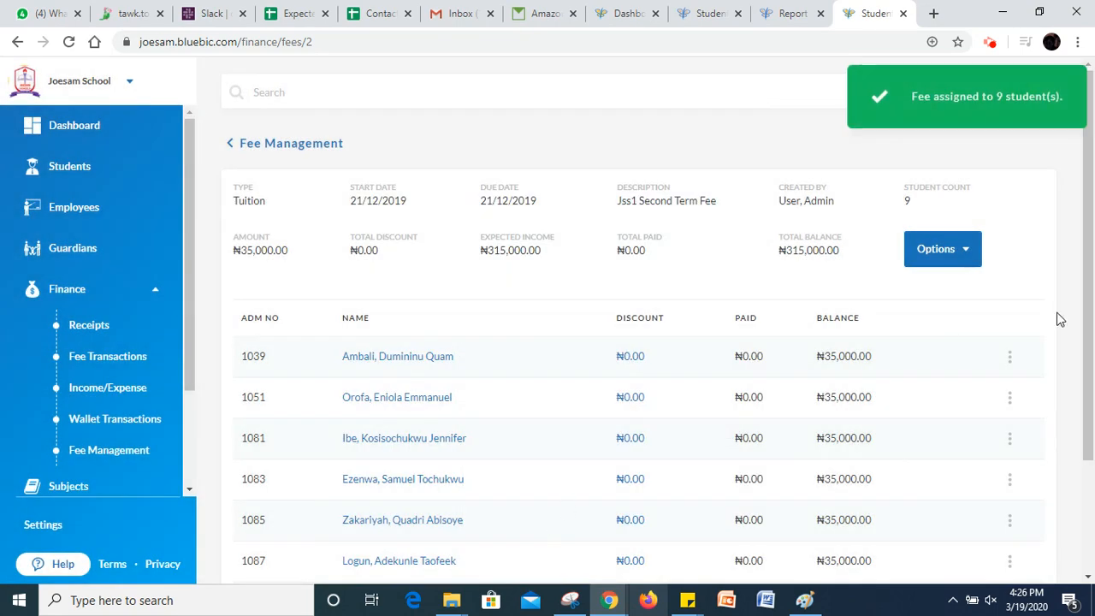
Step: Try to assign the Jss1 Second Term Fee to the same nine students again, and dismiss the resulting notice
{"action": "scroll", "coordinate": [1094, 340], "scroll_direction": "down", "scroll_amount": 2}
{"action": "scroll", "coordinate": [1094, 341], "scroll_direction": "up", "scroll_amount": 1}
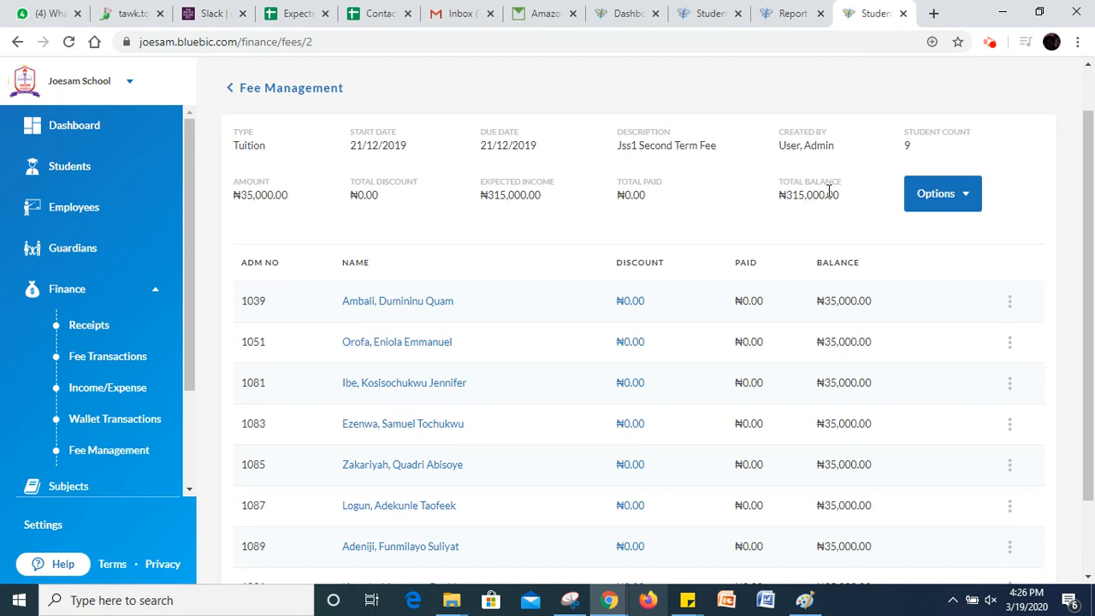
{"action": "left_click", "coordinate": [914, 203]}
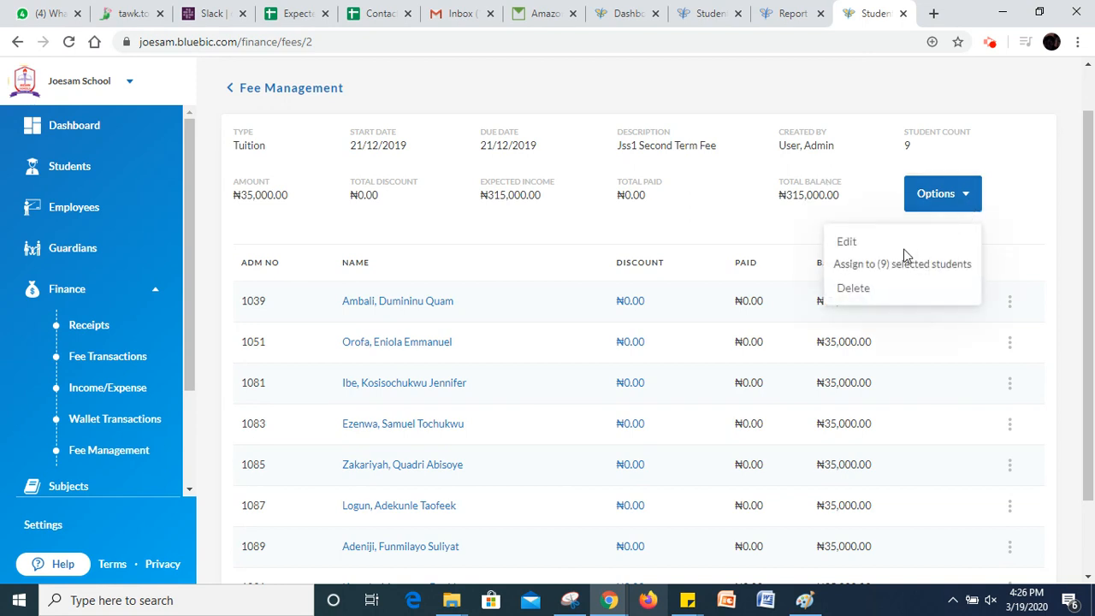
{"action": "left_click", "coordinate": [888, 272]}
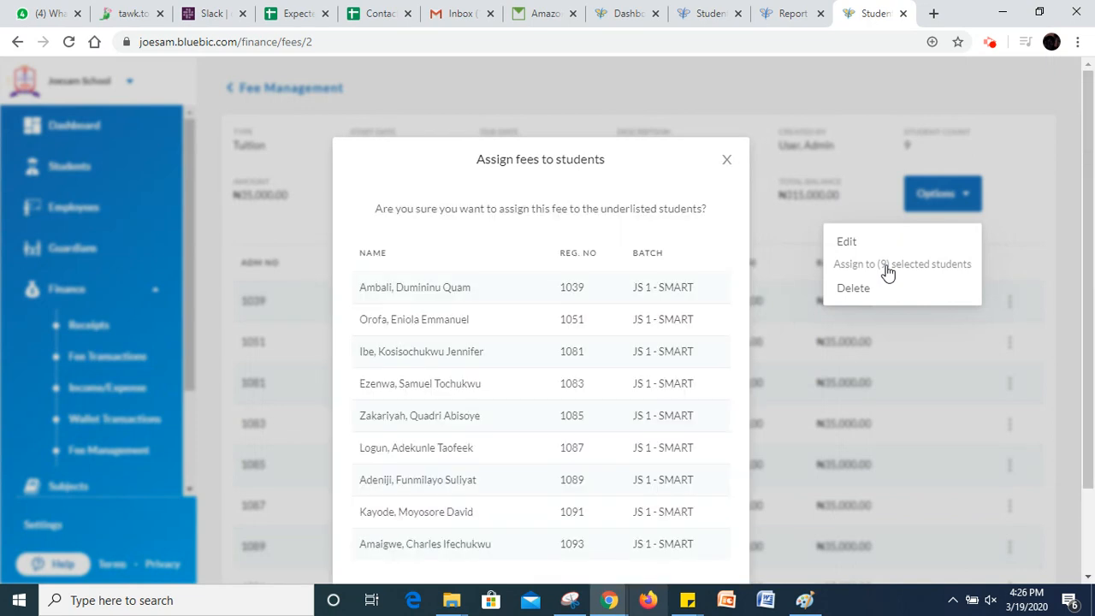
{"action": "scroll", "coordinate": [565, 547], "scroll_direction": "down", "scroll_amount": 2}
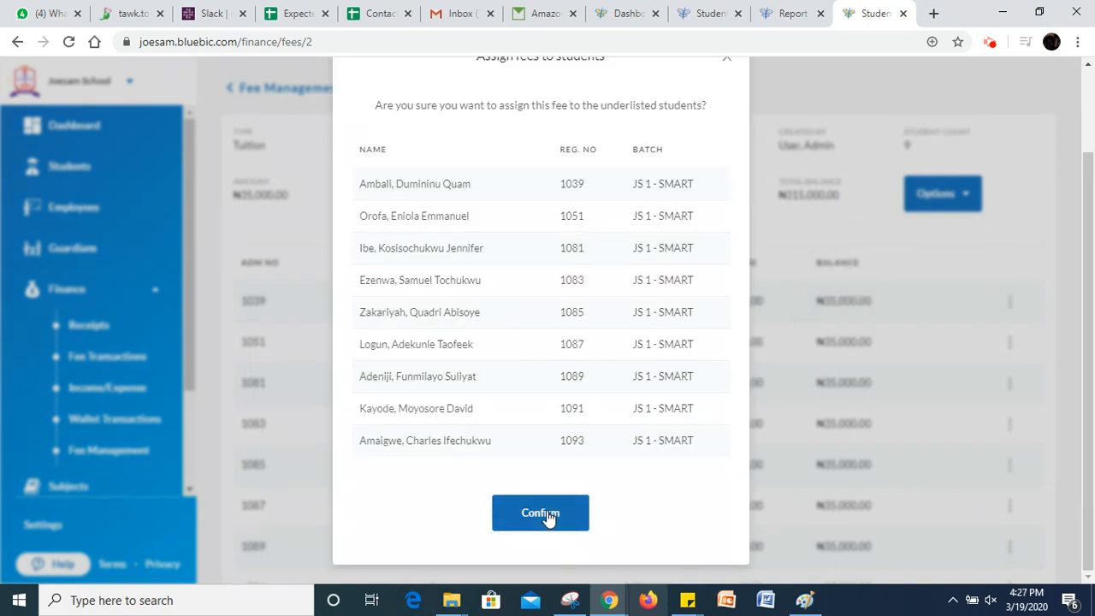
{"action": "left_click", "coordinate": [548, 513]}
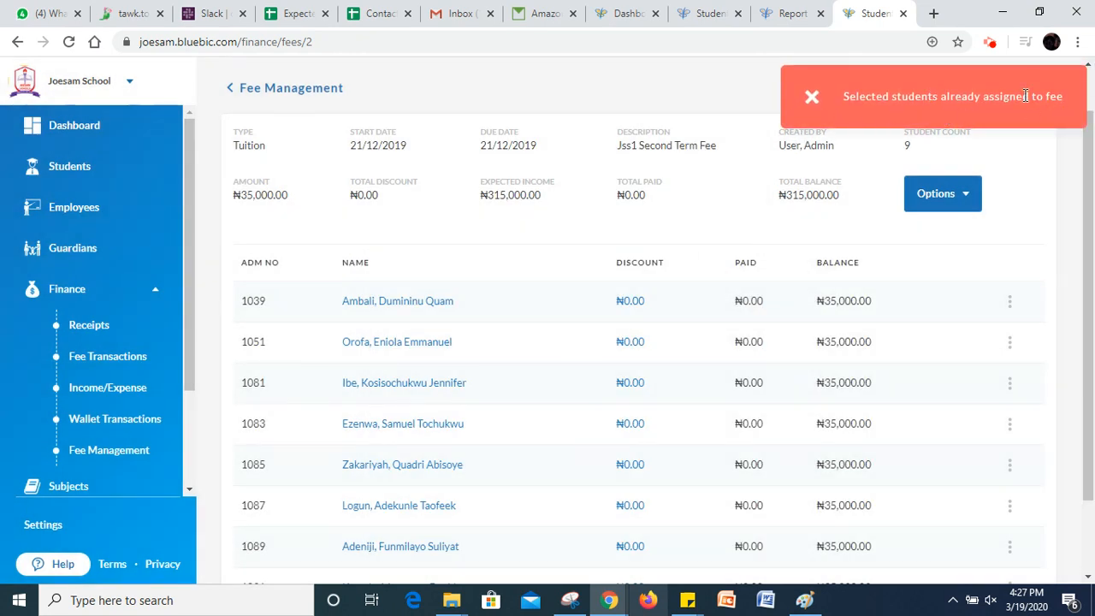
{"action": "left_click", "coordinate": [813, 98]}
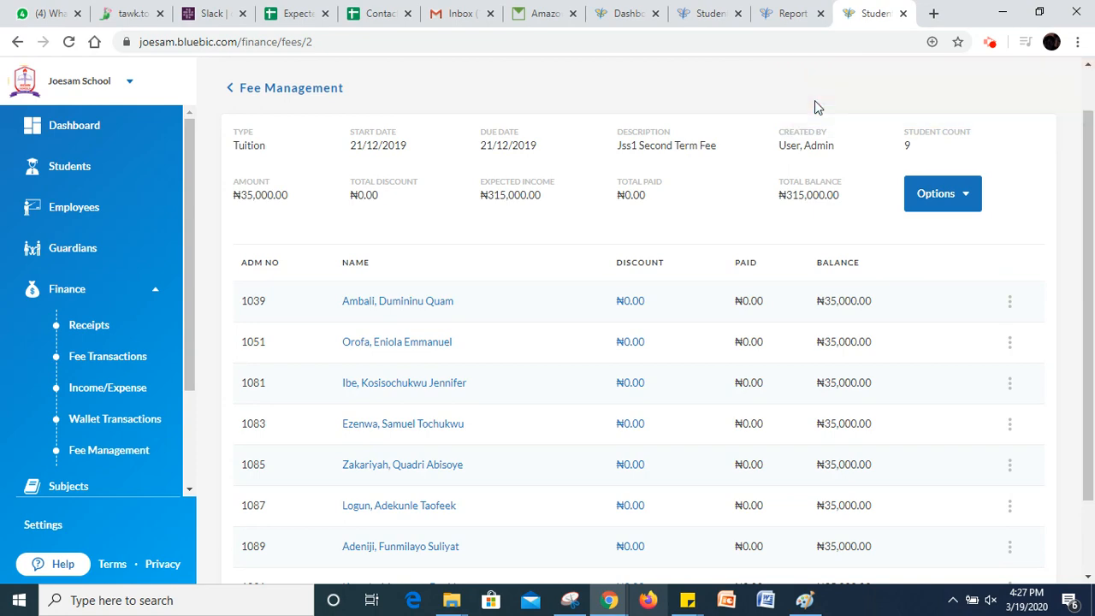